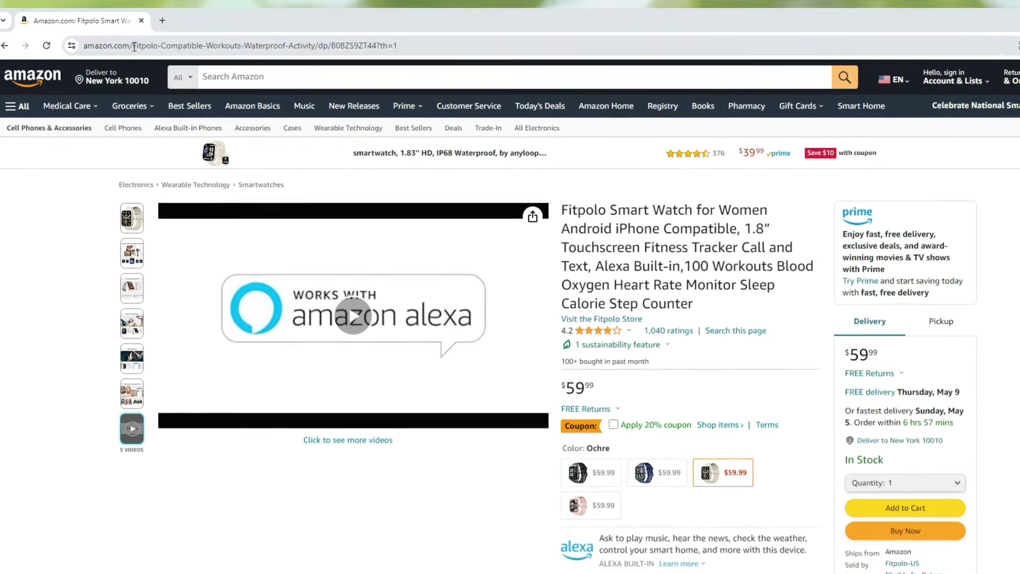
# Select the 'Fitpolo Compatible Workouts Waterproof Activity' keyword slug in the listing URL.
pyautogui.moveTo(128, 44); pyautogui.dragTo(292, 44)
pyautogui.moveTo(417, 54); pyautogui.dragTo(423, 54)
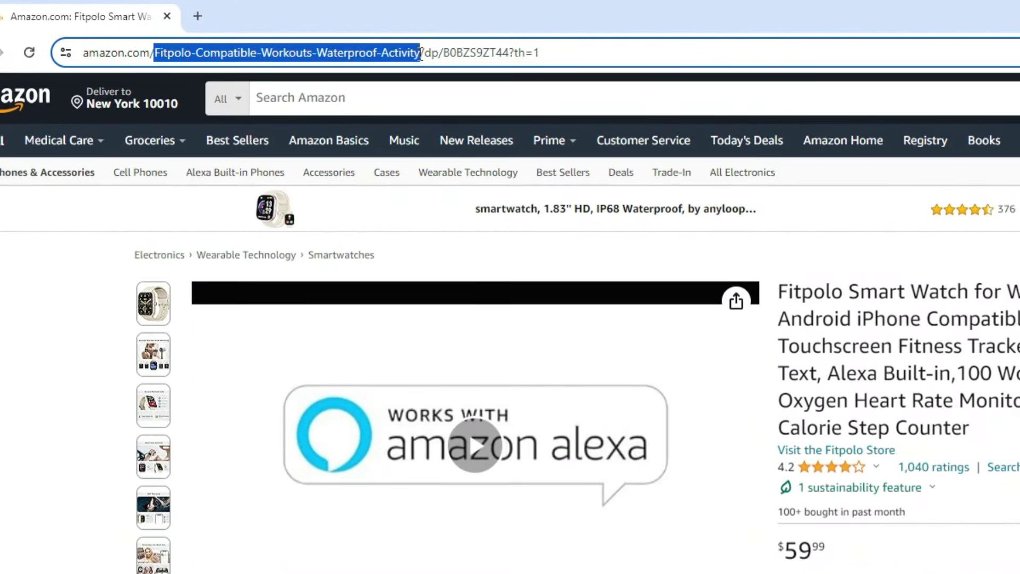
pyautogui.doubleClick(238, 53)
pyautogui.doubleClick(289, 51)
pyautogui.doubleClick(346, 52)
pyautogui.doubleClick(425, 53)
pyautogui.doubleClick(461, 54)
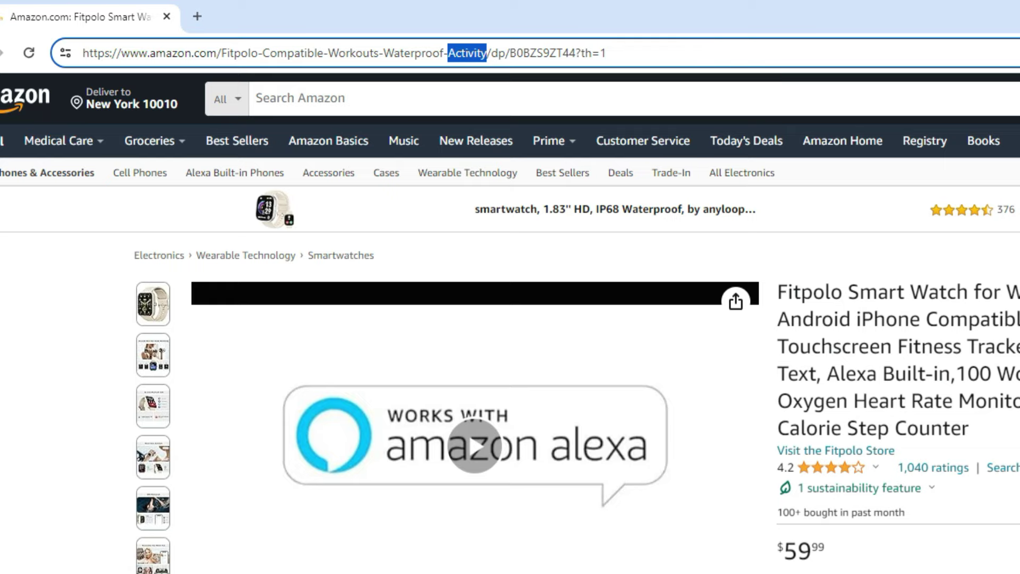
pyautogui.doubleClick(381, 53)
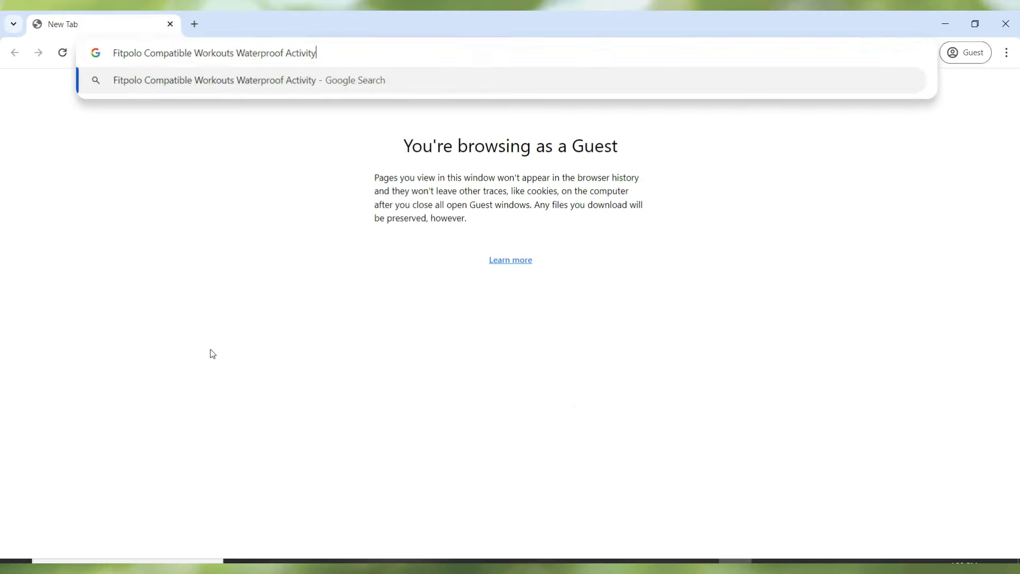
# Search those keywords on Google and open the Amazon result in a new tab.
pyautogui.press('Return')
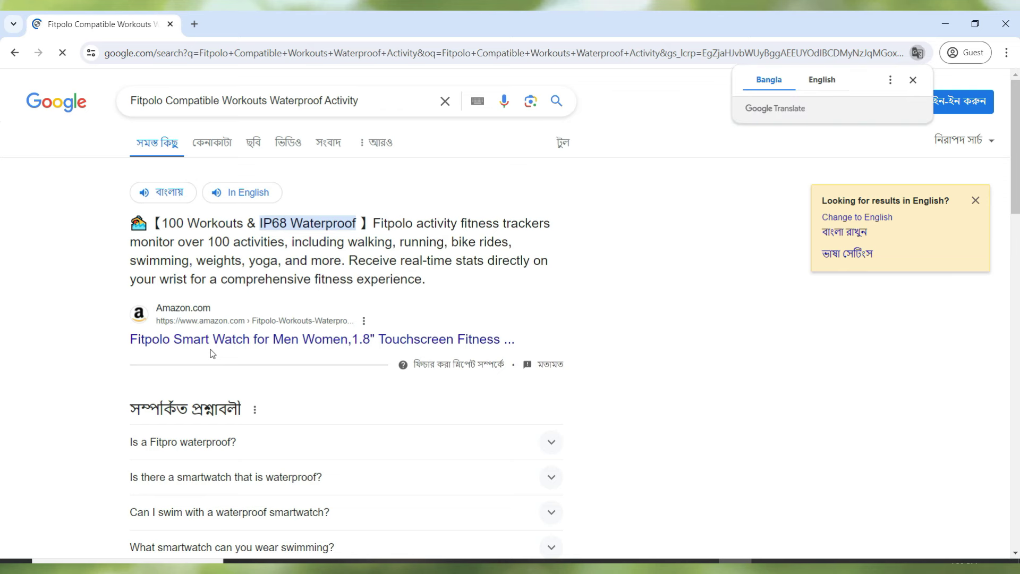
pyautogui.scroll(-7, 212, 339)
pyautogui.middleClick(221, 243)
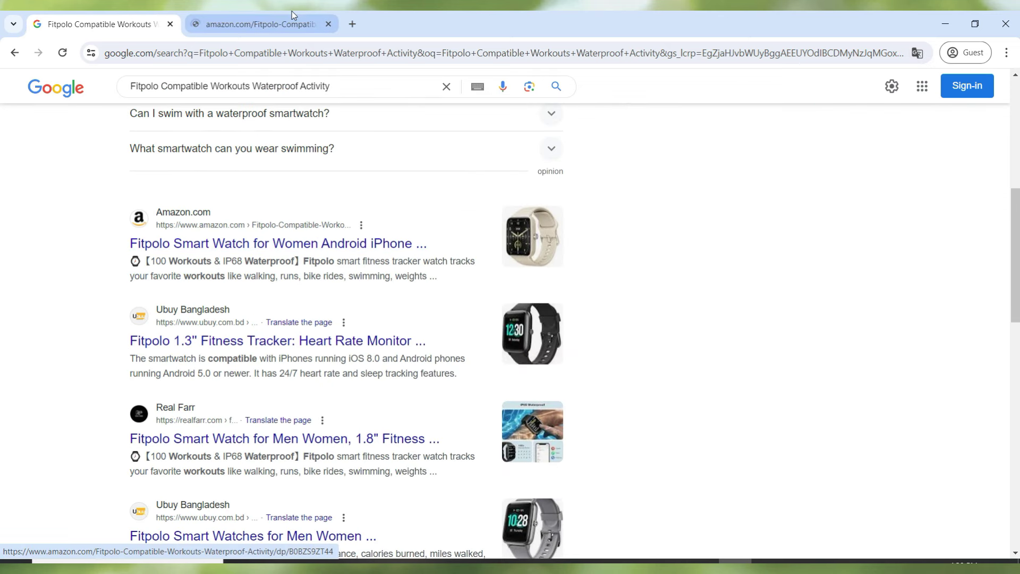
pyautogui.click(273, 24)
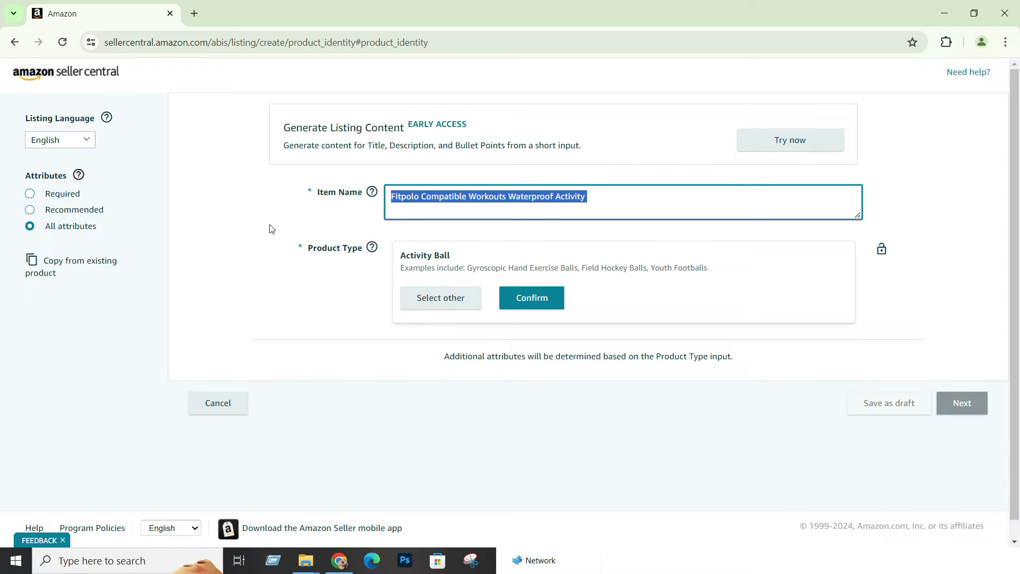
# Clear the existing text from the Item Name field.
pyautogui.press('BackSpace')
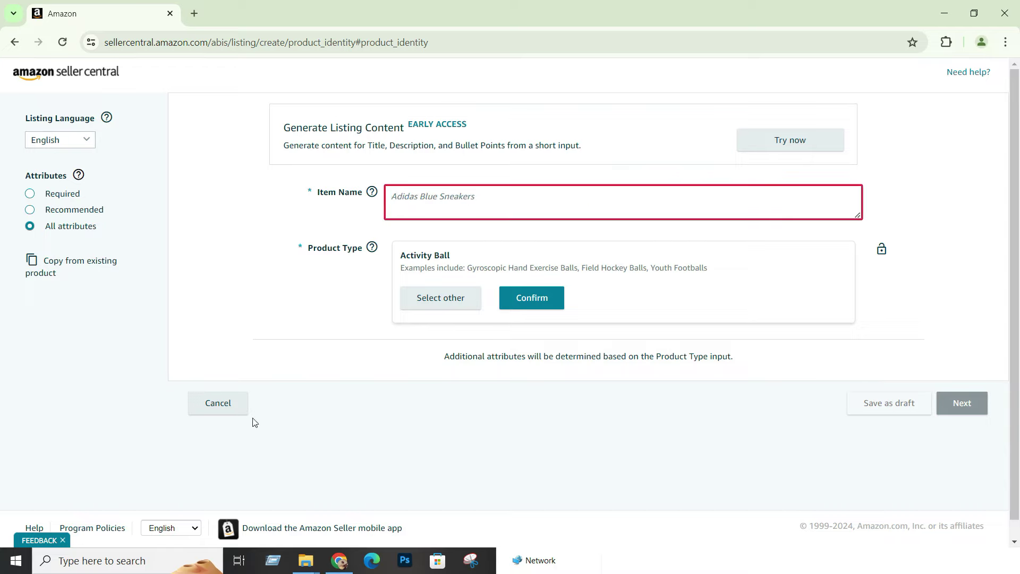
# Paste 'Fitpolo Compatible Workouts Waterproof Activity' into the Item Name field.
pyautogui.write('Fitpolo Compatible Workouts Waterproof Activity')
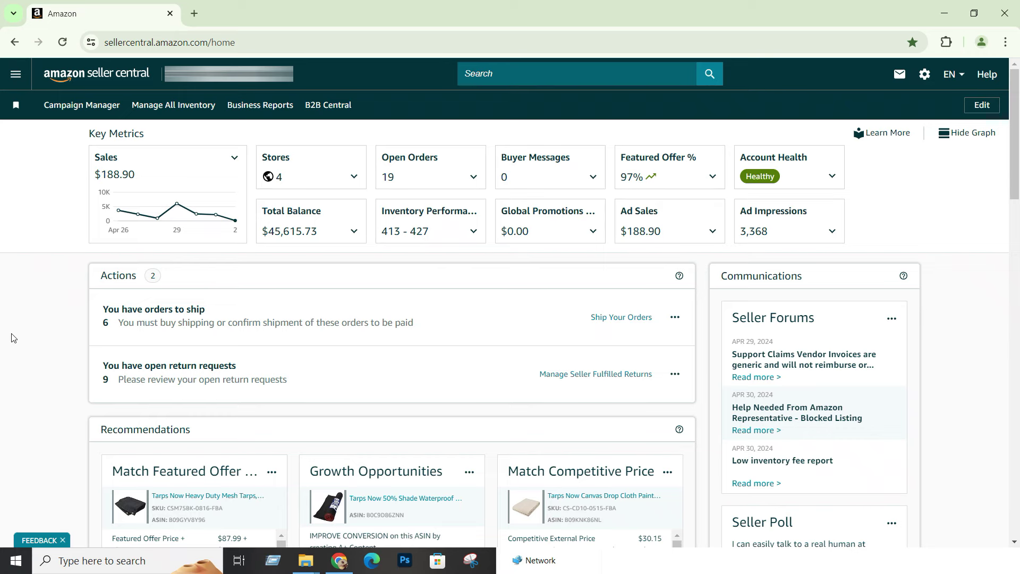
# Open the Seller Central help center and choose 'My issue is not listed'.
pyautogui.moveTo(991, 71)
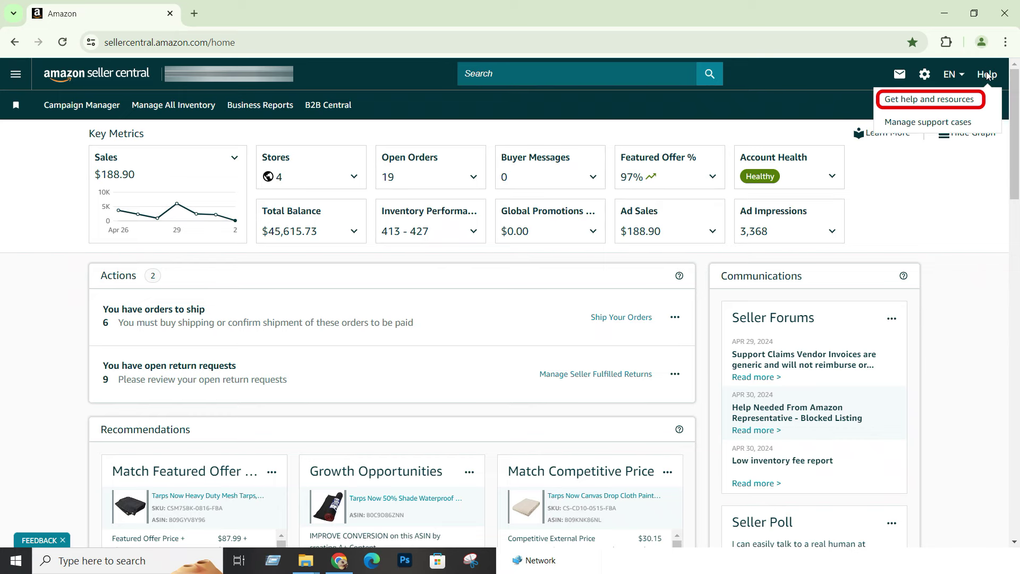
pyautogui.click(940, 98)
pyautogui.scroll(-1, 435, 250)
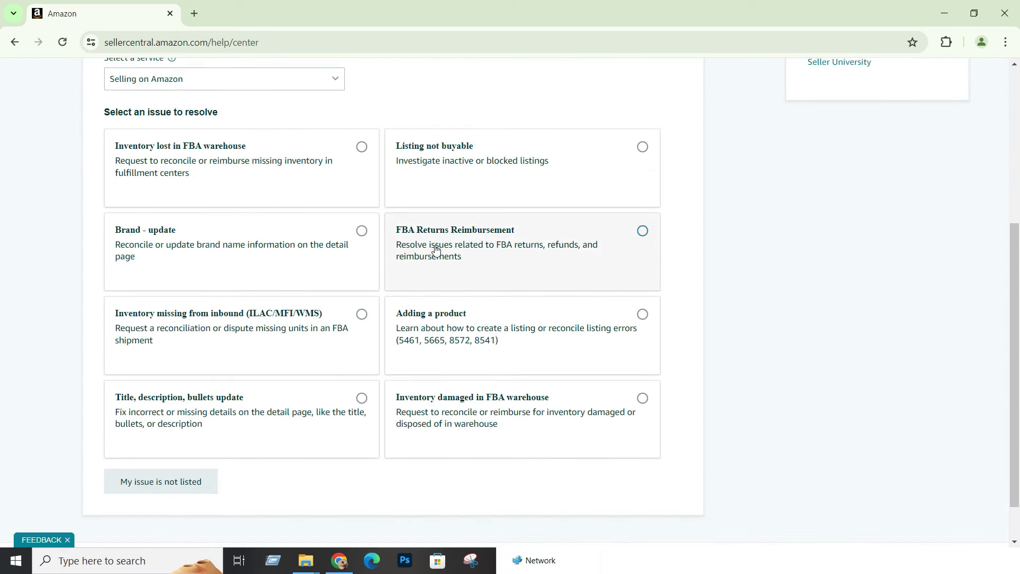
pyautogui.click(169, 433)
# Write 'set the URL of my Amazon listing from' with both pasted URLs and submit it.
pyautogui.click(177, 312)
pyautogui.write('set the URL of my Amazon listing from')
pyautogui.write('https://www.amazon.com/Fitpolo-Compatible-Workouts-Waterproof-Activity/dp/B0BZS9ZT44?th=1')
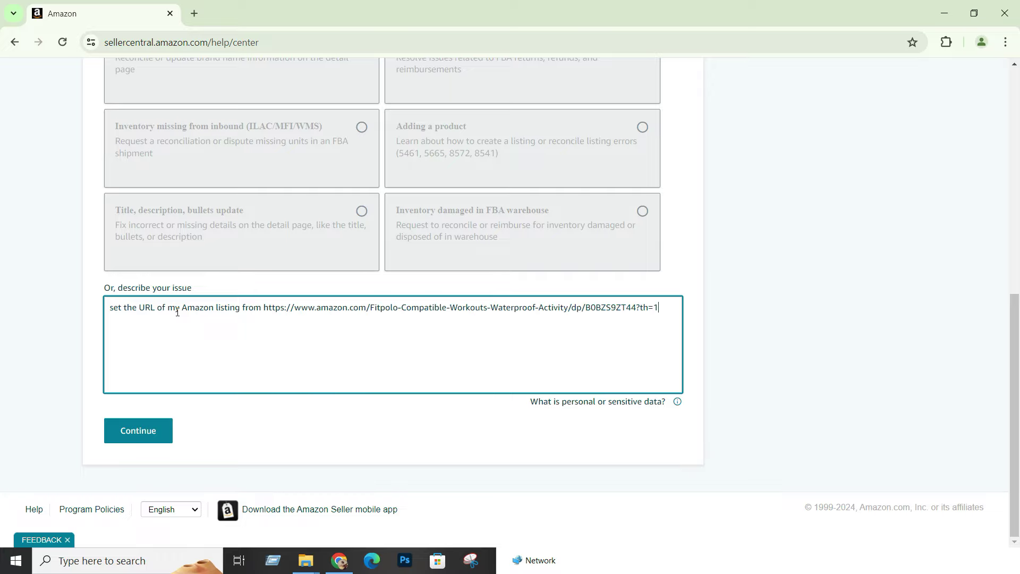
pyautogui.write('https://www.amazon.com/Fitpolo-Compatible-Workouts-Waterproof-Activity/dp/B0BZS9ZT44?th=1')
pyautogui.click(312, 308)
pyautogui.hotkey('shift', 'End')
pyautogui.moveTo(505, 332); pyautogui.dragTo(60, 358)
pyautogui.click(485, 332)
pyautogui.click(139, 431)
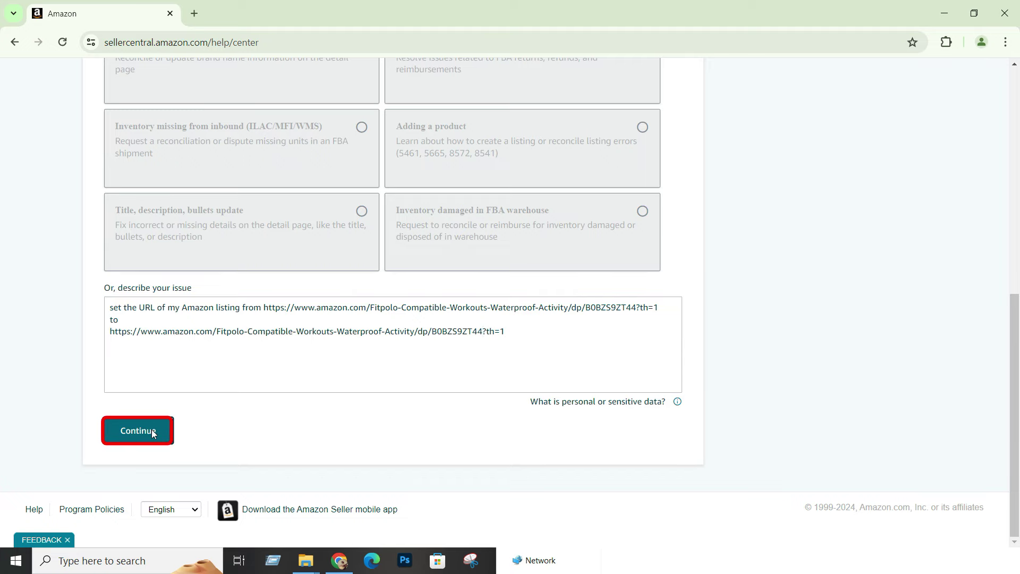
# Mark no suggestion as matching, pick Product or listing related, and choose email contact.
pyautogui.click(371, 436)
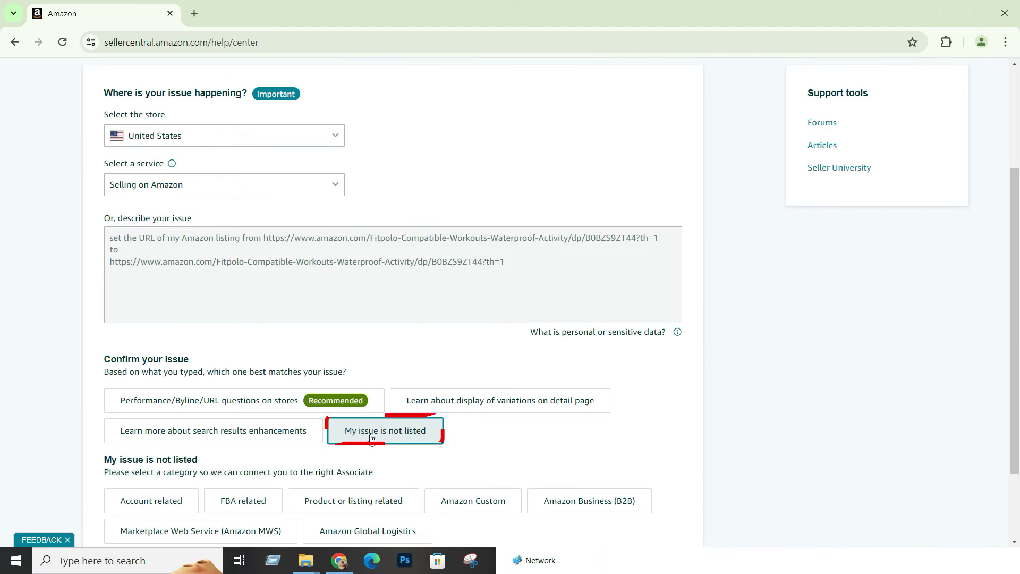
pyautogui.scroll(-3, 301, 457)
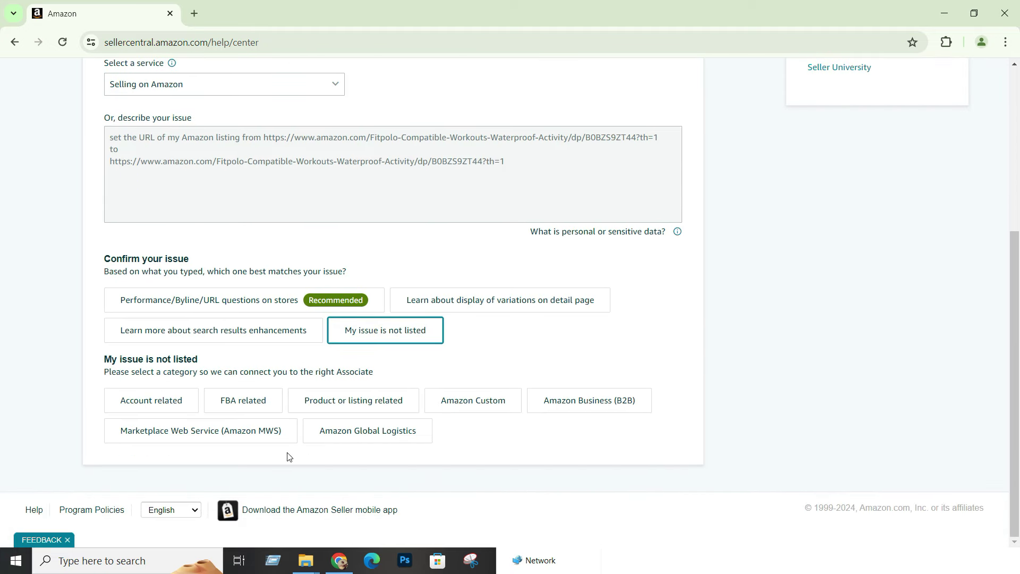
pyautogui.click(347, 401)
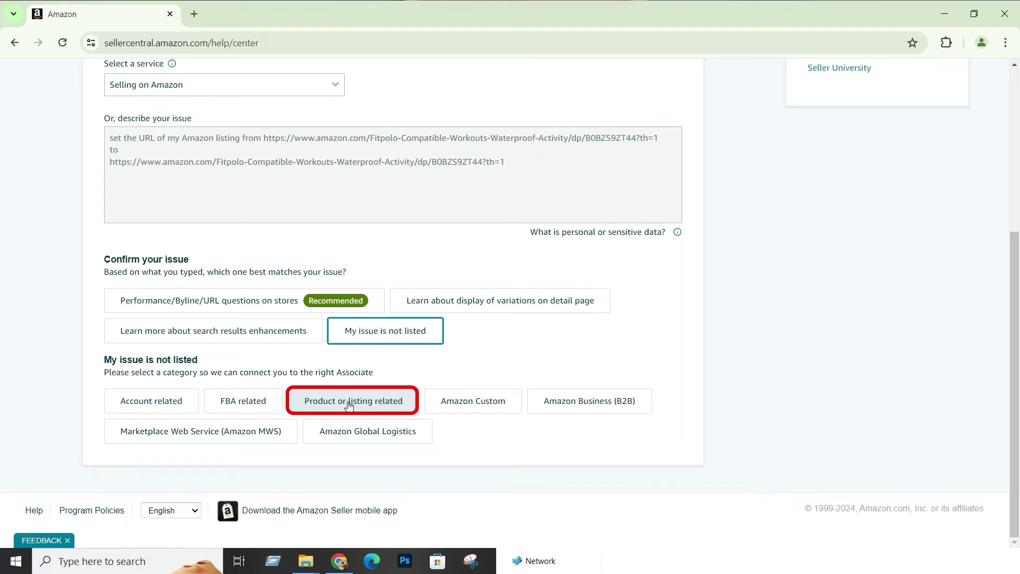
pyautogui.scroll(-3, 319, 401)
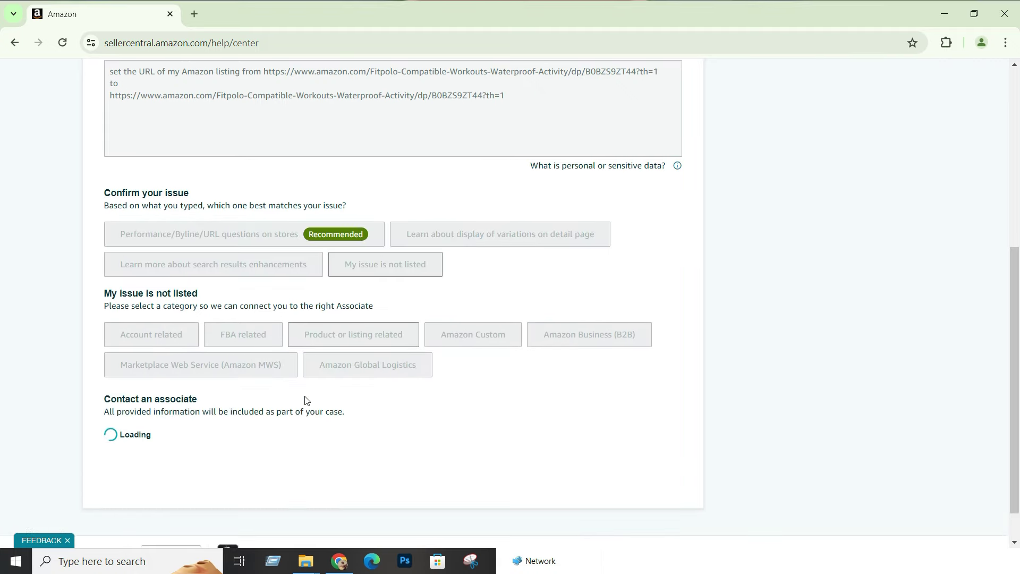
pyautogui.scroll(-4, 350, 364)
pyautogui.click(127, 288)
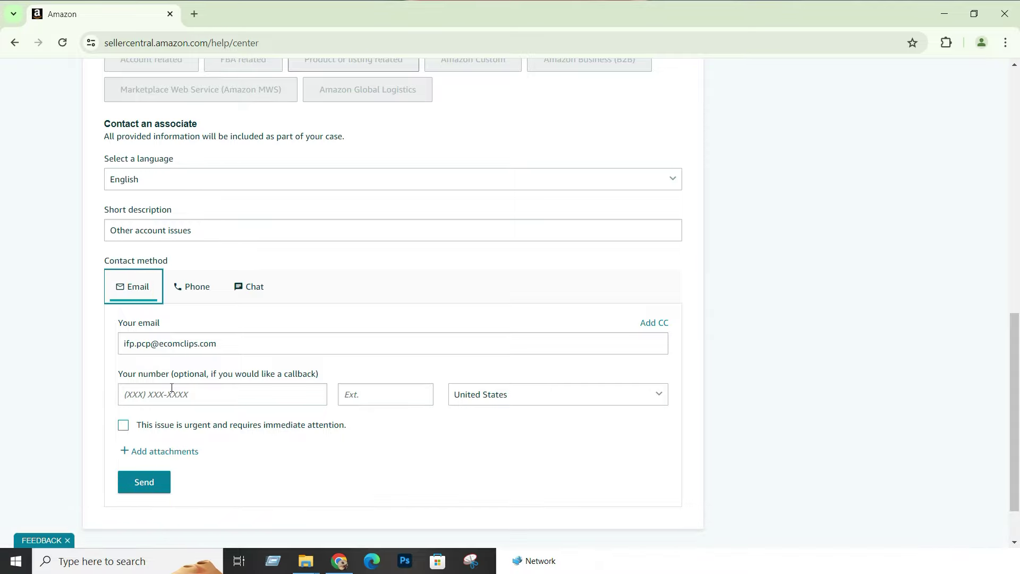